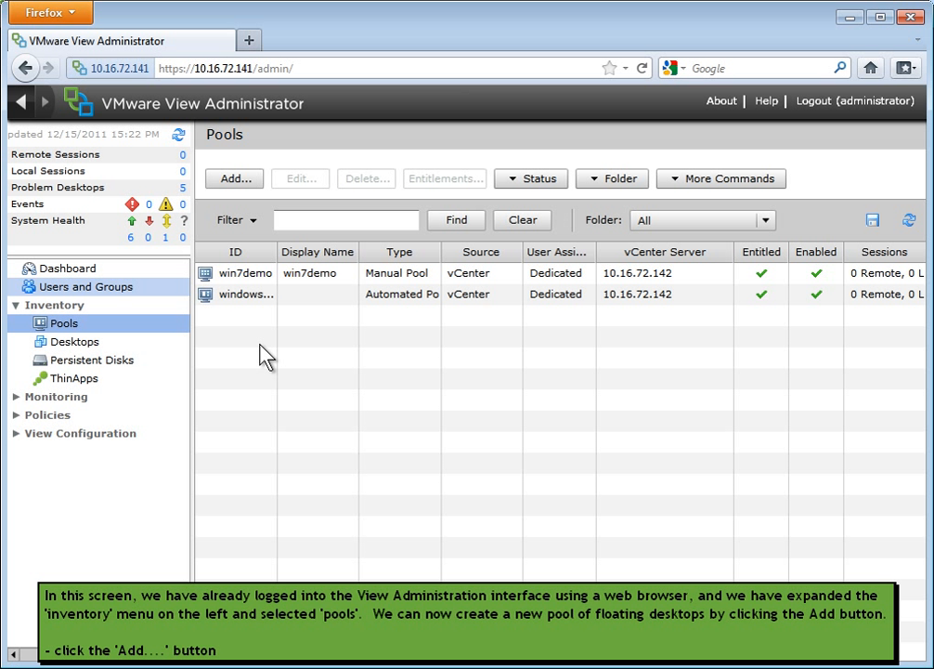
Start adding an automated desktop pool with floating user assignment and View Composer linked clones on vCenter Server 10.16.72.142.
left_click(238, 178)
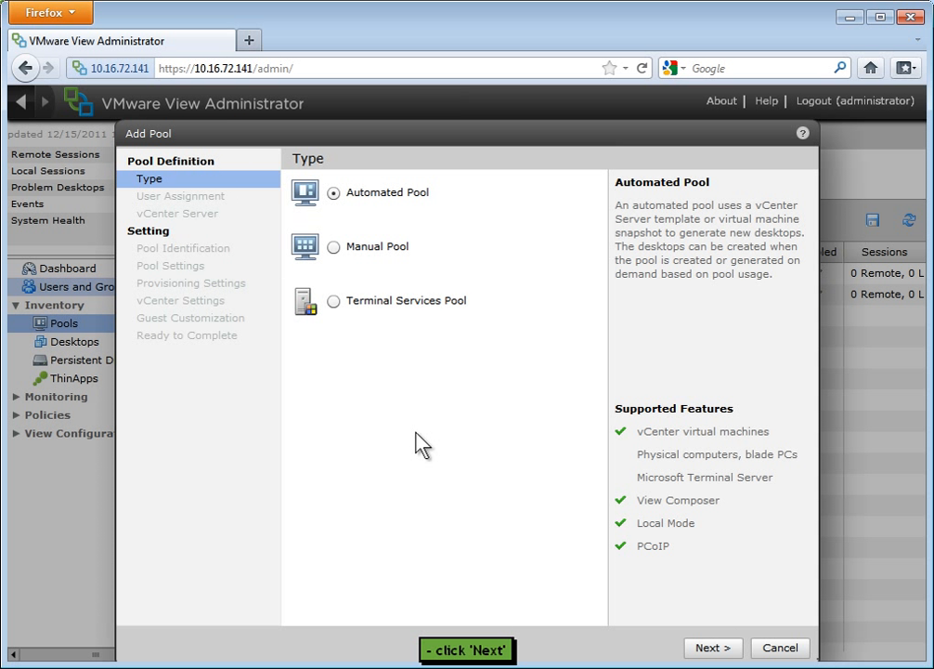
left_click(703, 650)
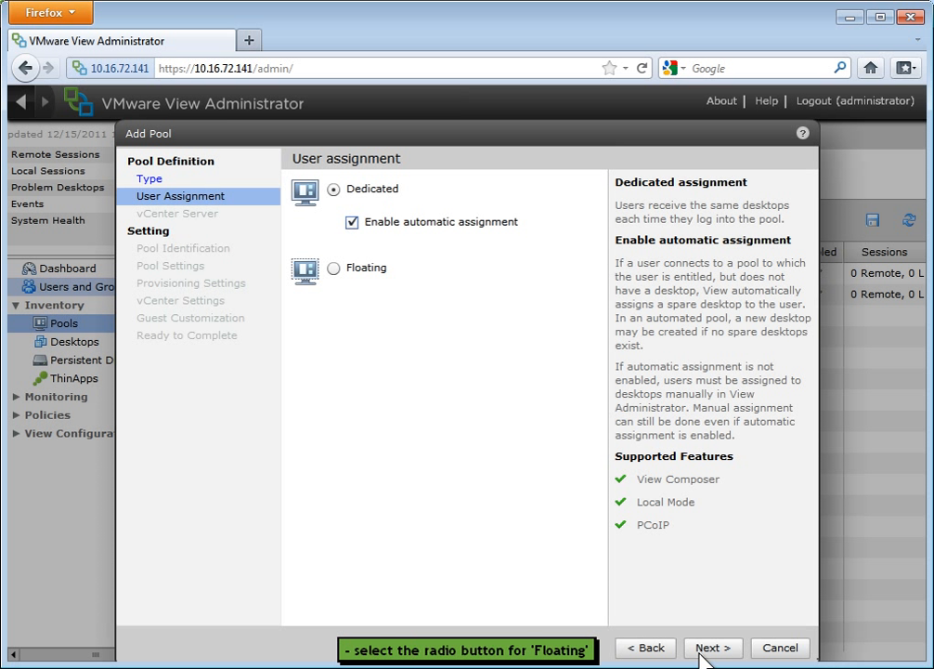
left_click(334, 268)
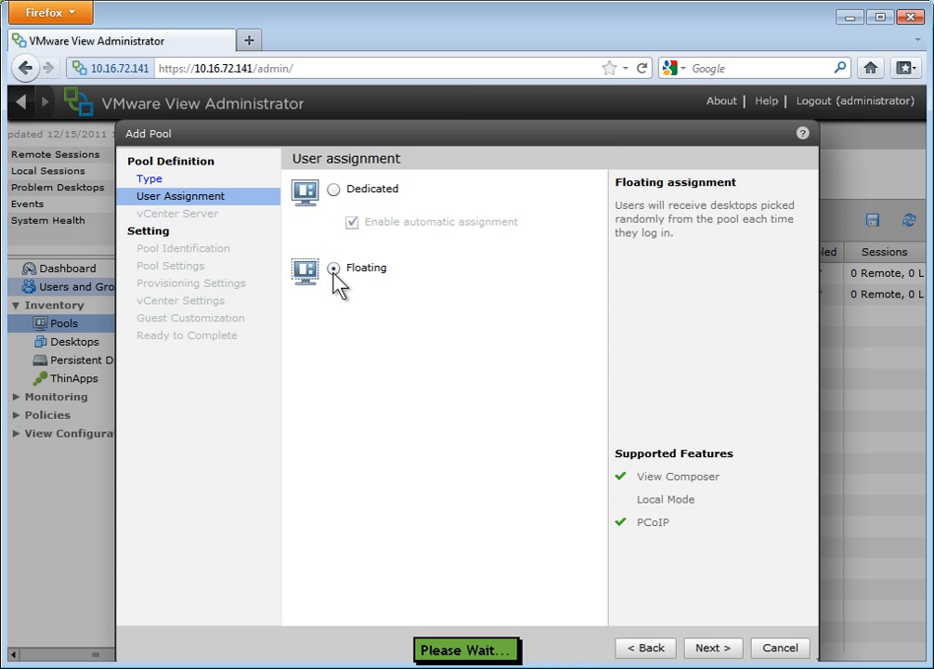
left_click(711, 648)
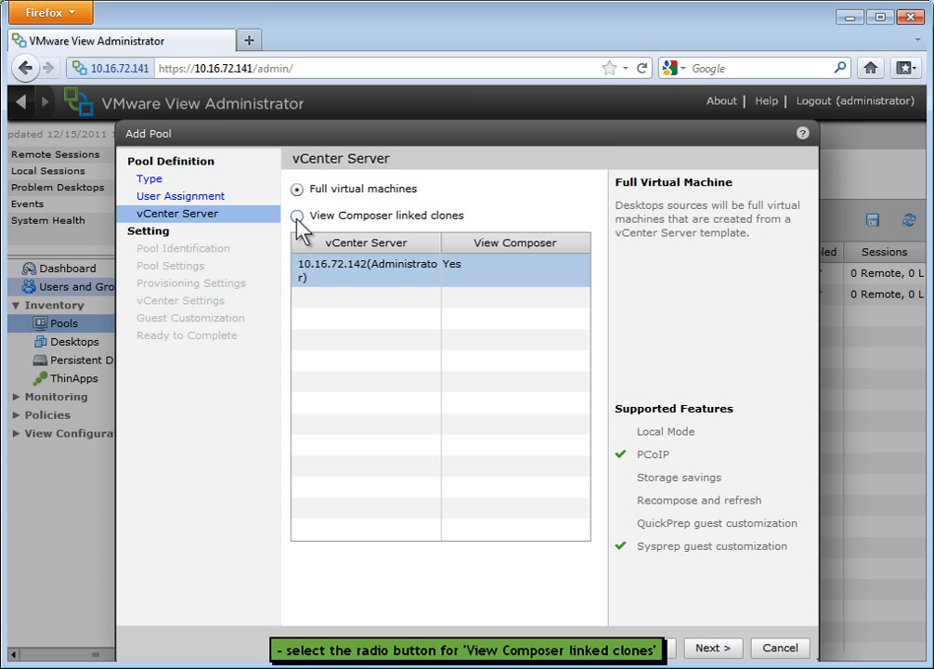
left_click(298, 217)
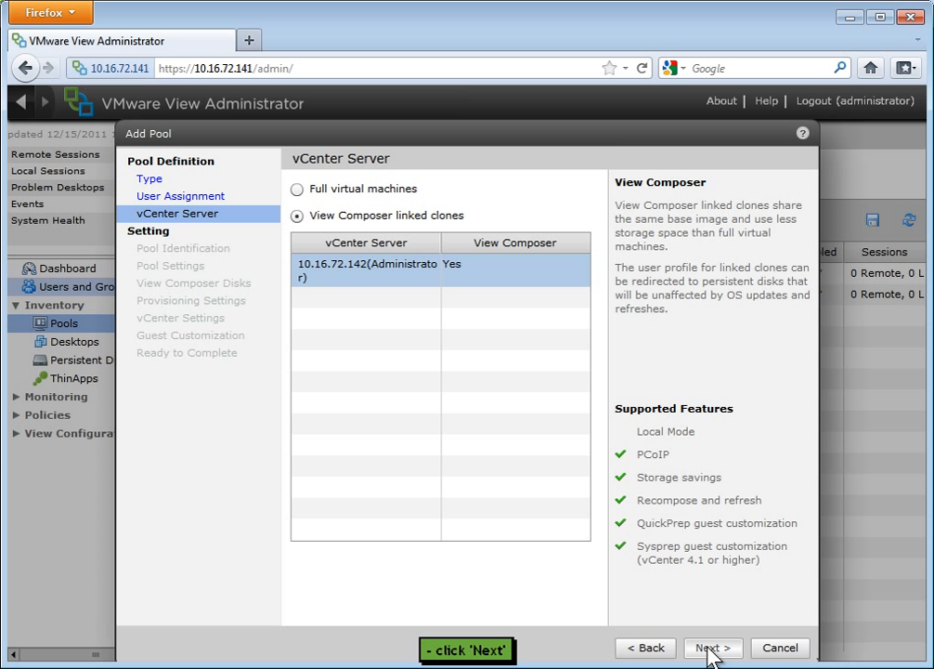
left_click(712, 650)
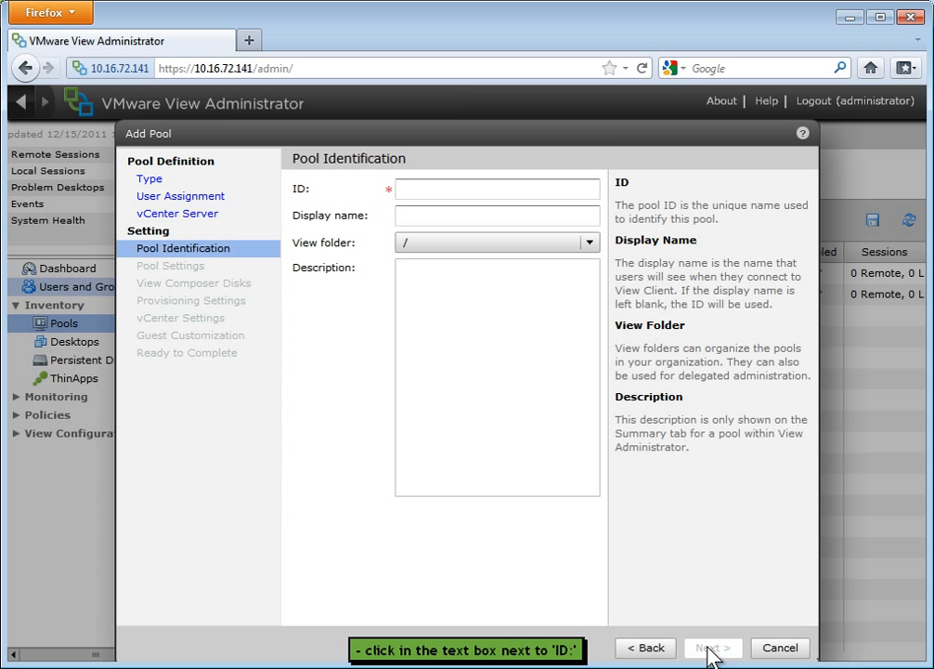
Identify the pool with the ID CallCenter and the display name Call Center.
left_click(462, 190)
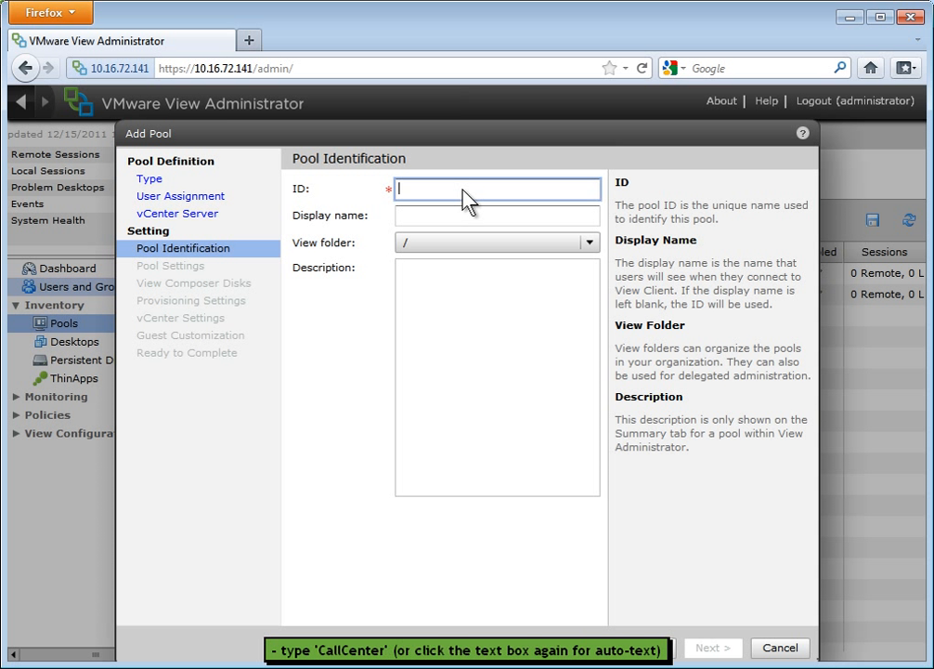
type("CallCenter")
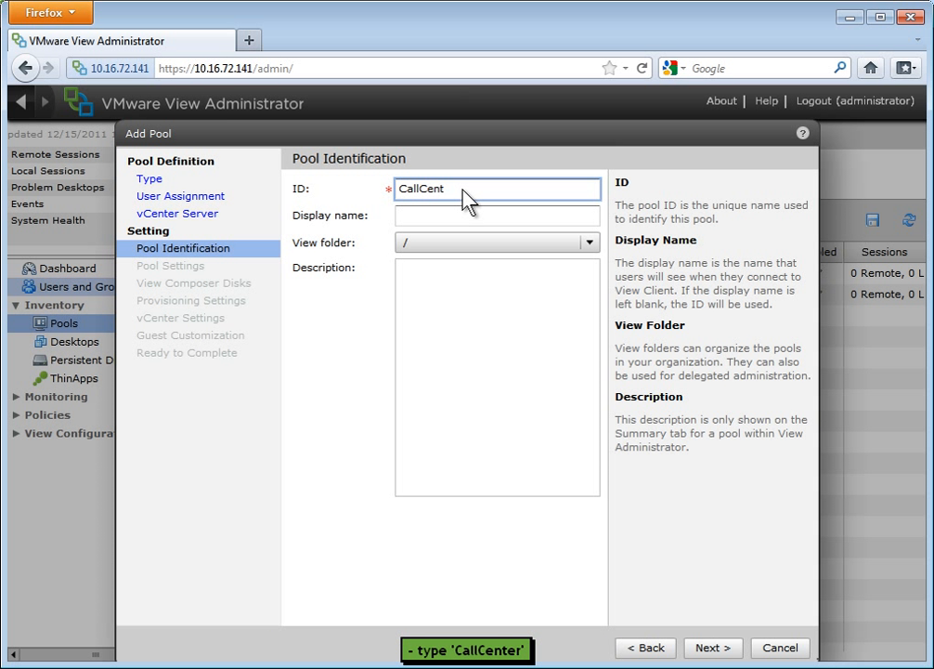
left_click(461, 215)
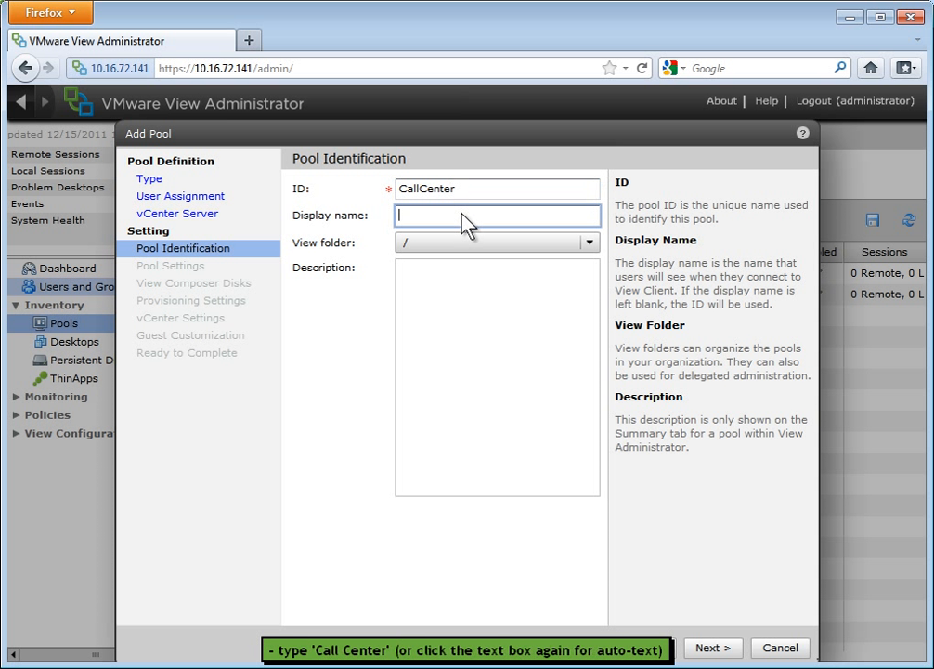
type("Call Center")
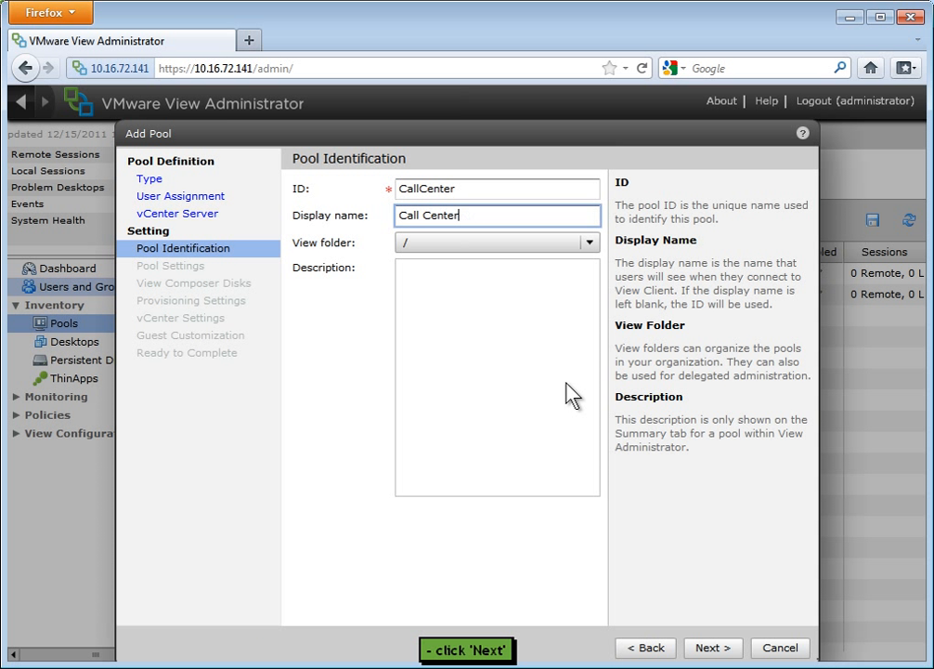
left_click(714, 647)
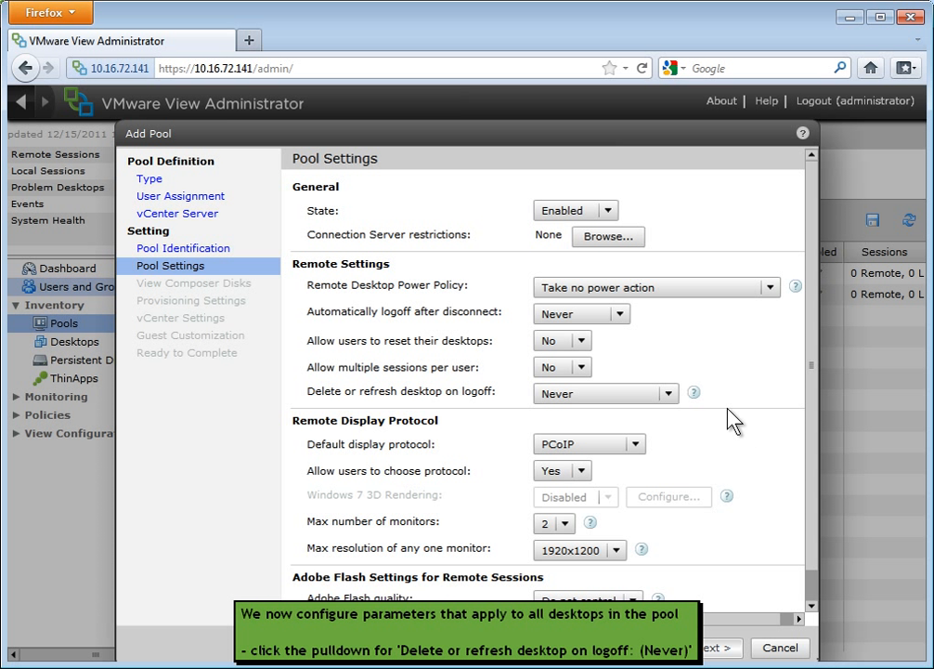
Set the pool's desktops to Refresh Immediately on logoff and disallow users from choosing the display protocol.
left_click(676, 397)
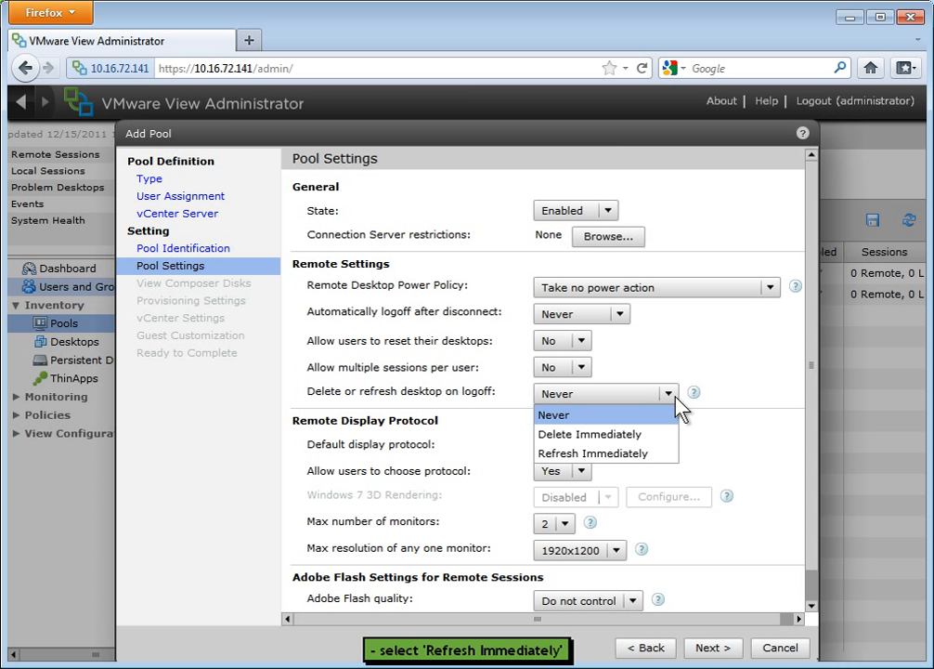
left_click(645, 454)
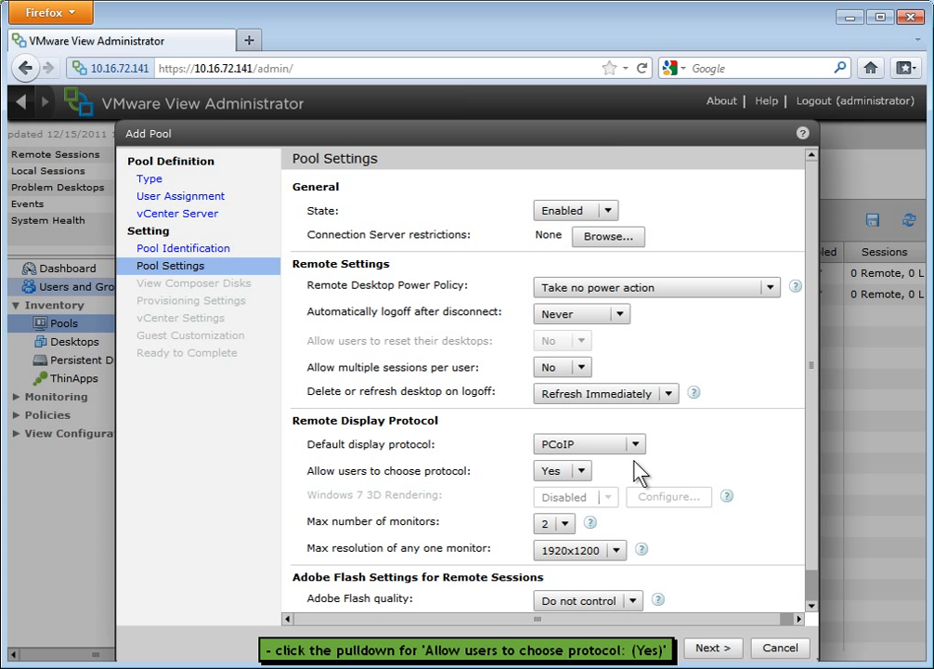
left_click(585, 471)
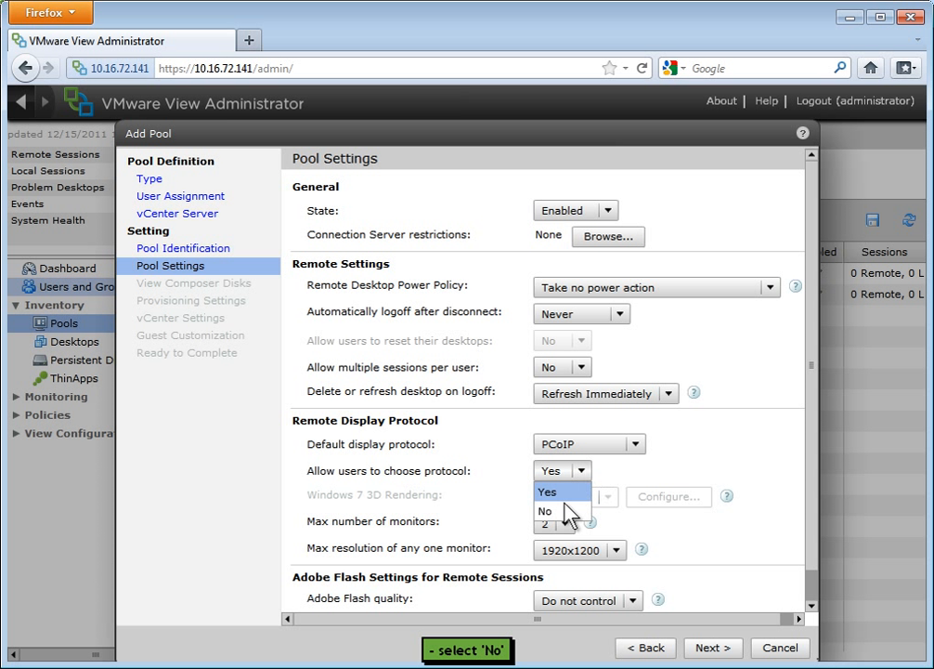
left_click(562, 510)
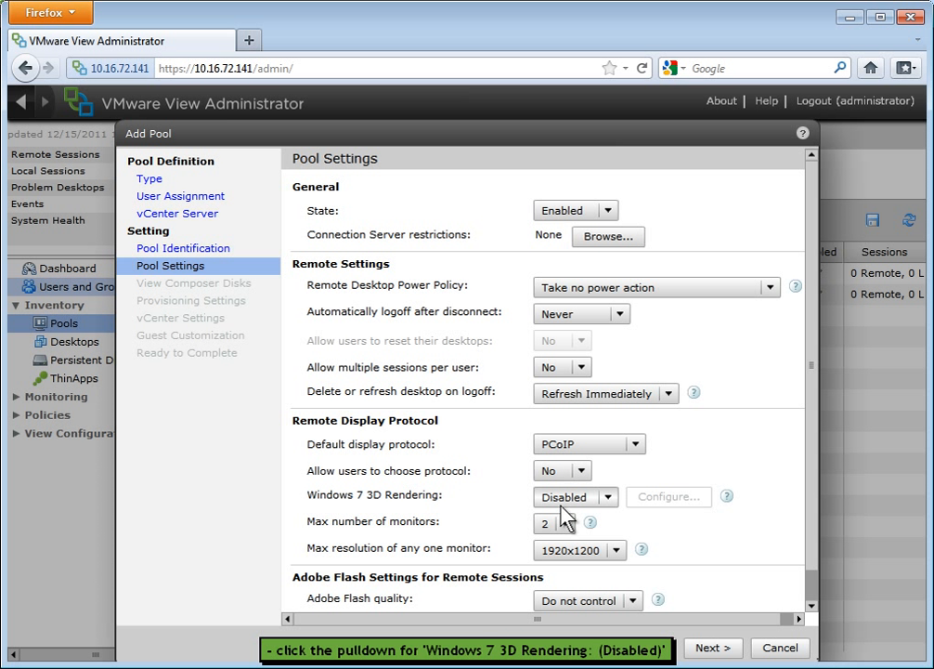
Enable Windows 7 3D Rendering for the pool and accept the default redirection of disposable files to a non-persistent disk.
left_click(610, 498)
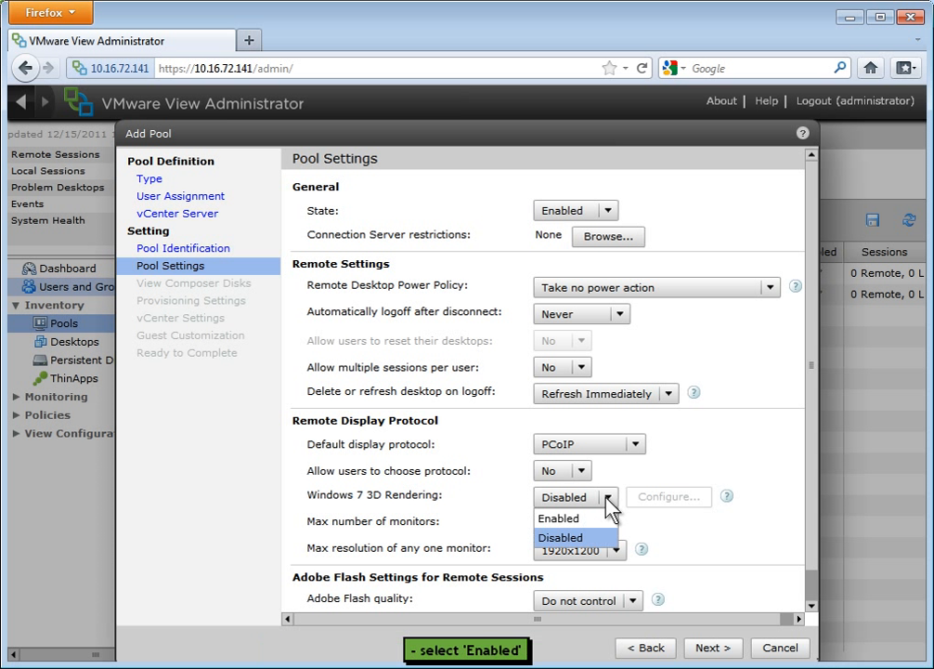
left_click(590, 521)
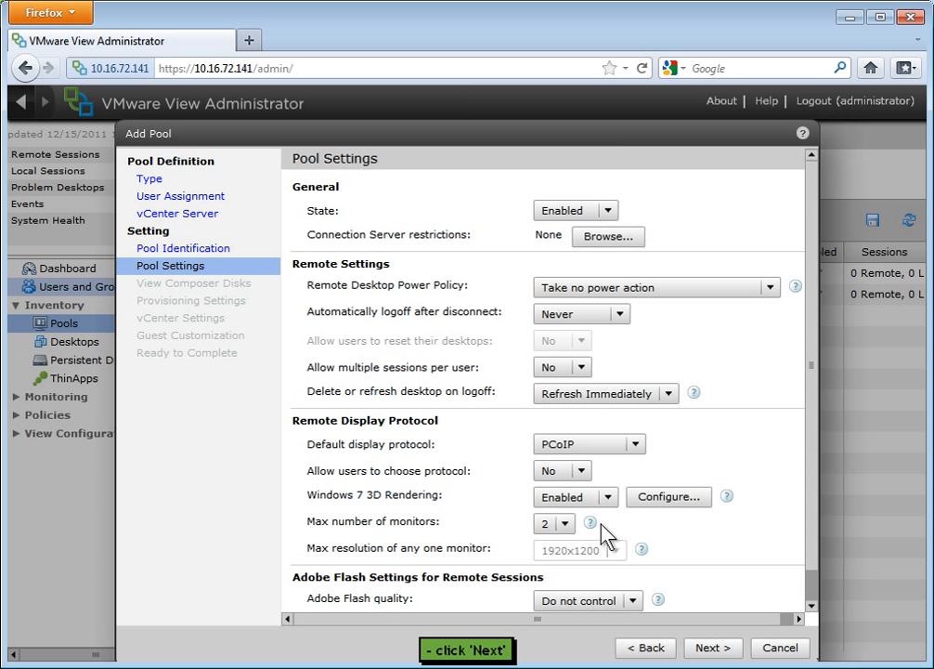
left_click(714, 649)
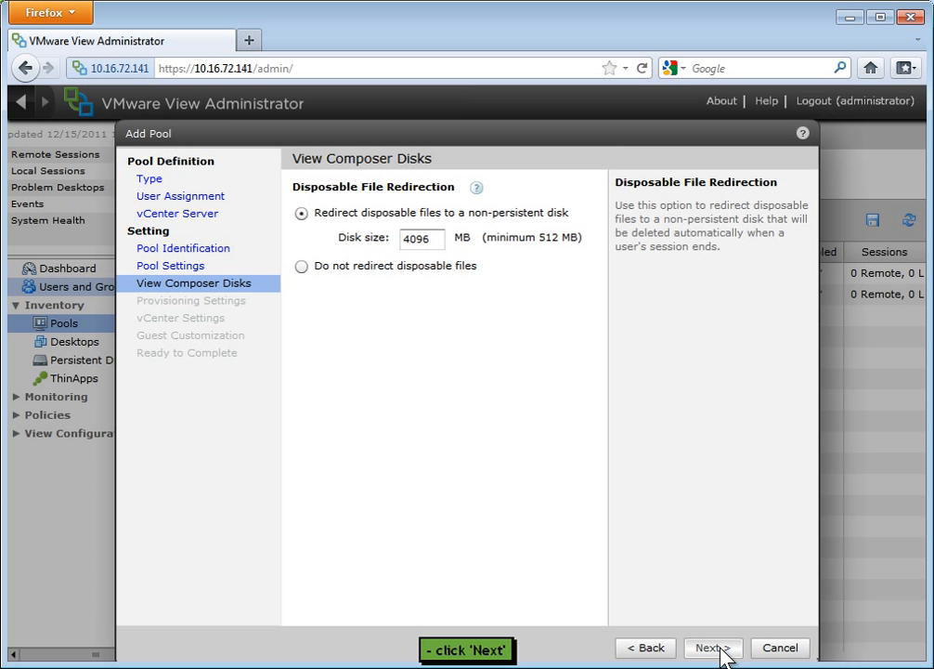
left_click(713, 649)
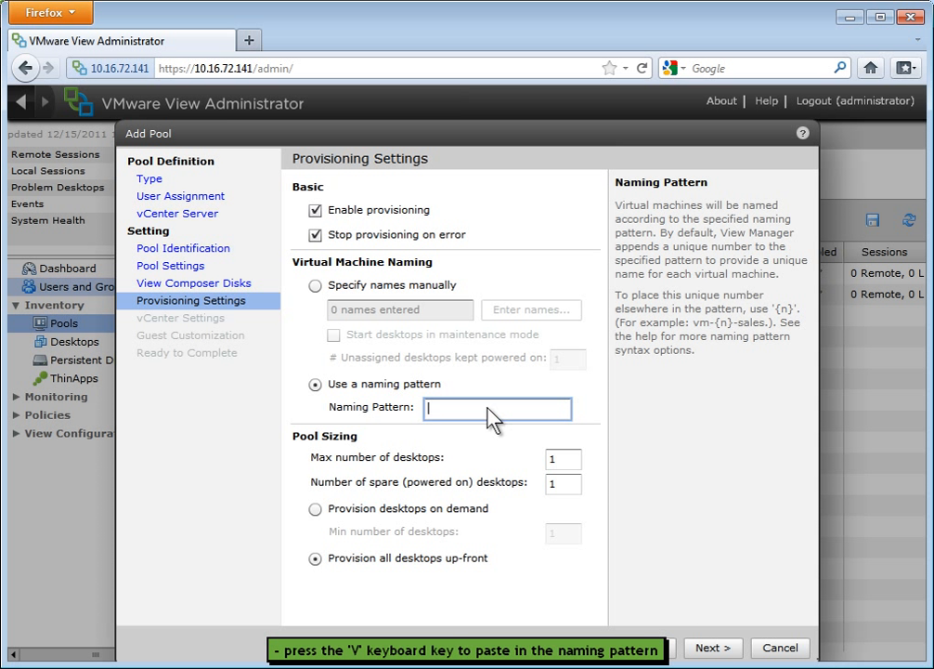
Set the virtual machine naming pattern to CallCenter- and size the pool to a maximum of 3 desktops with 3 spare powered on.
type("CallCenter-")
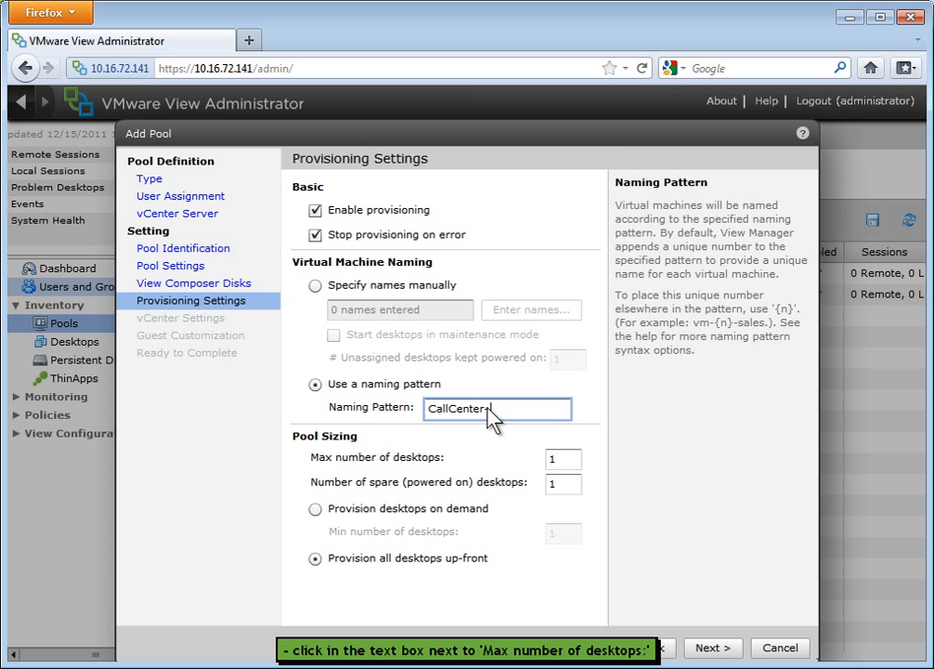
left_click(562, 456)
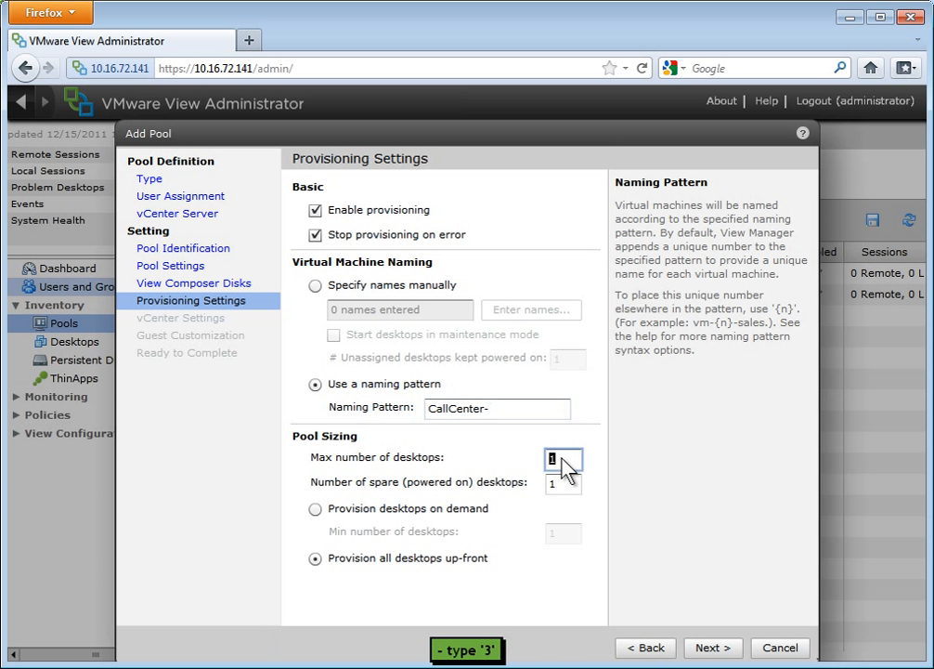
type("3")
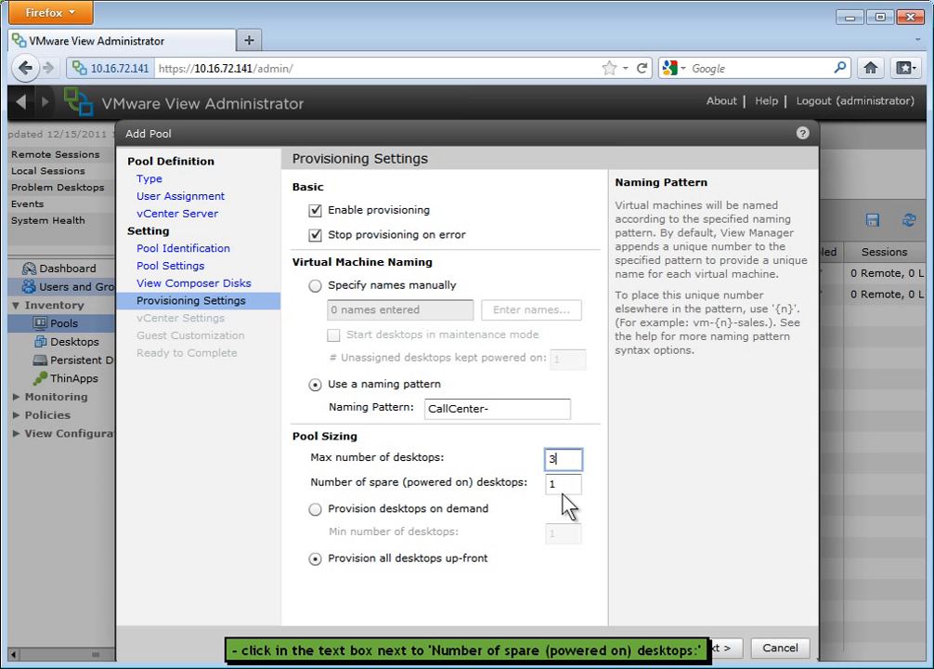
left_click(561, 489)
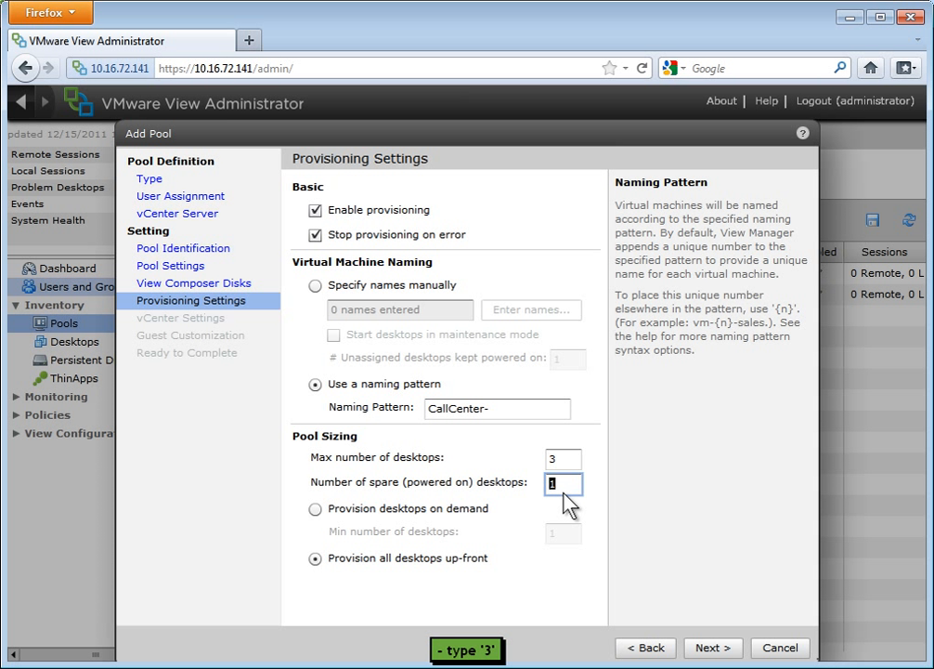
type("3")
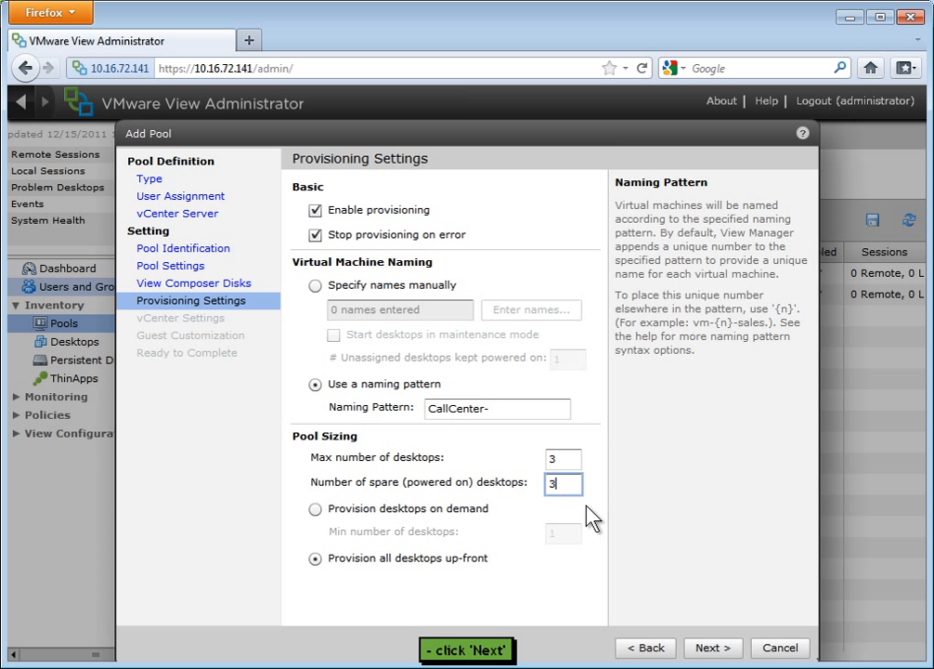
left_click(709, 648)
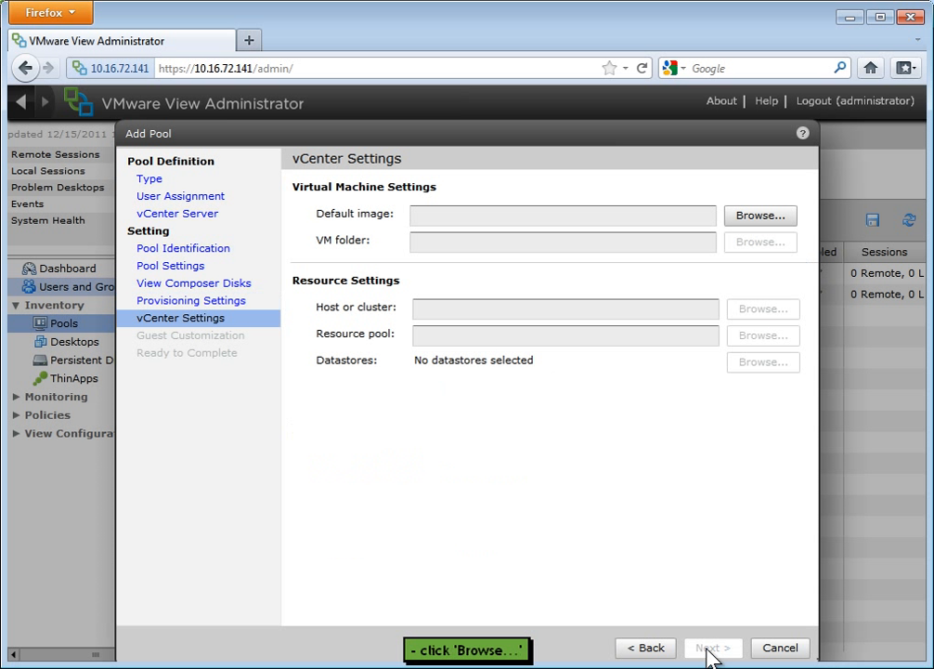
Choose the Final master image snapshot of the Master Windows 7 Image parent VM as the pool's default image.
left_click(767, 217)
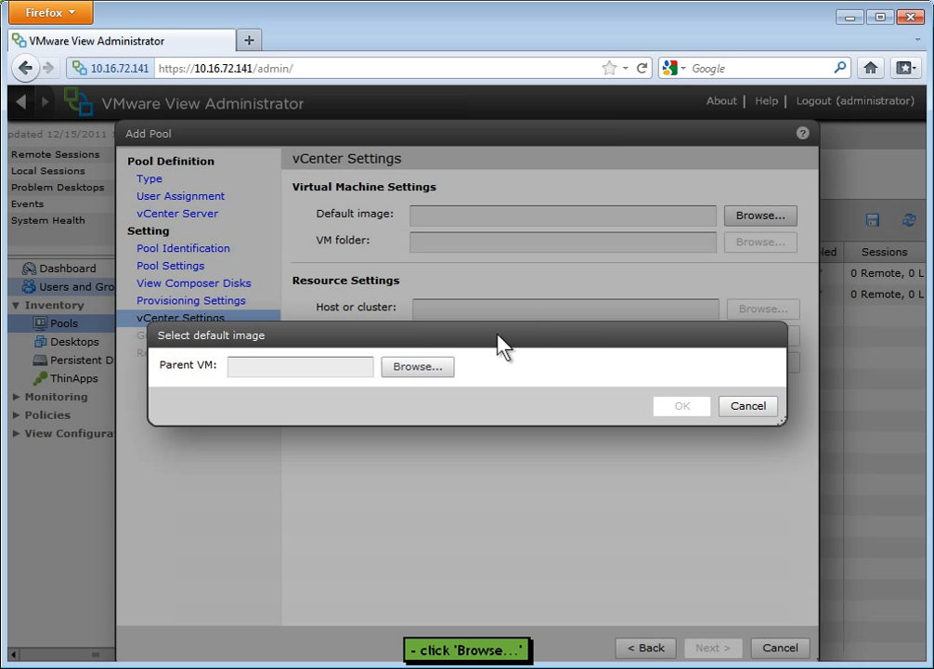
left_click(427, 367)
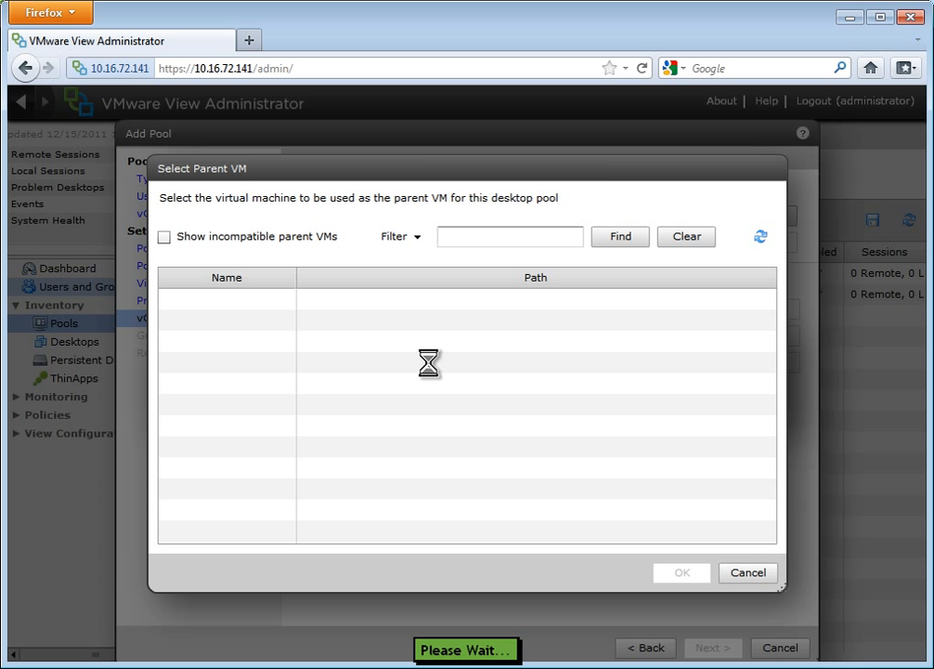
left_click(441, 301)
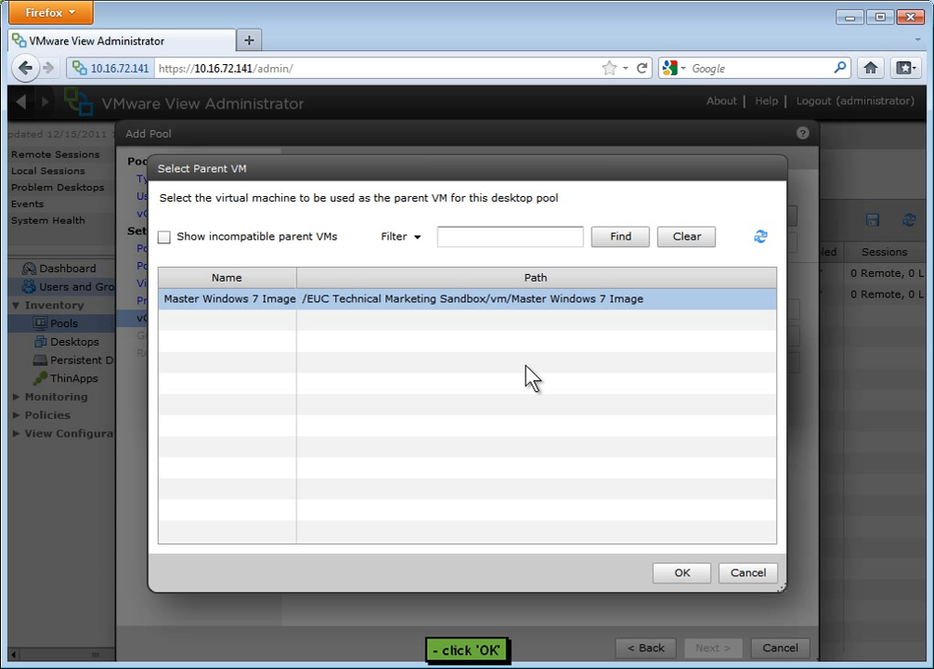
left_click(683, 574)
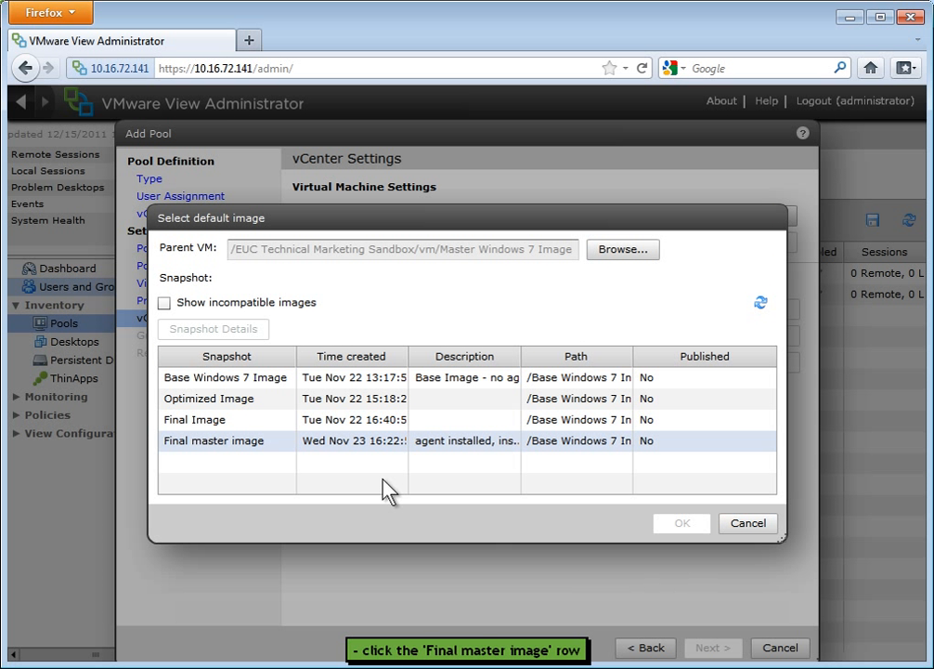
left_click(344, 442)
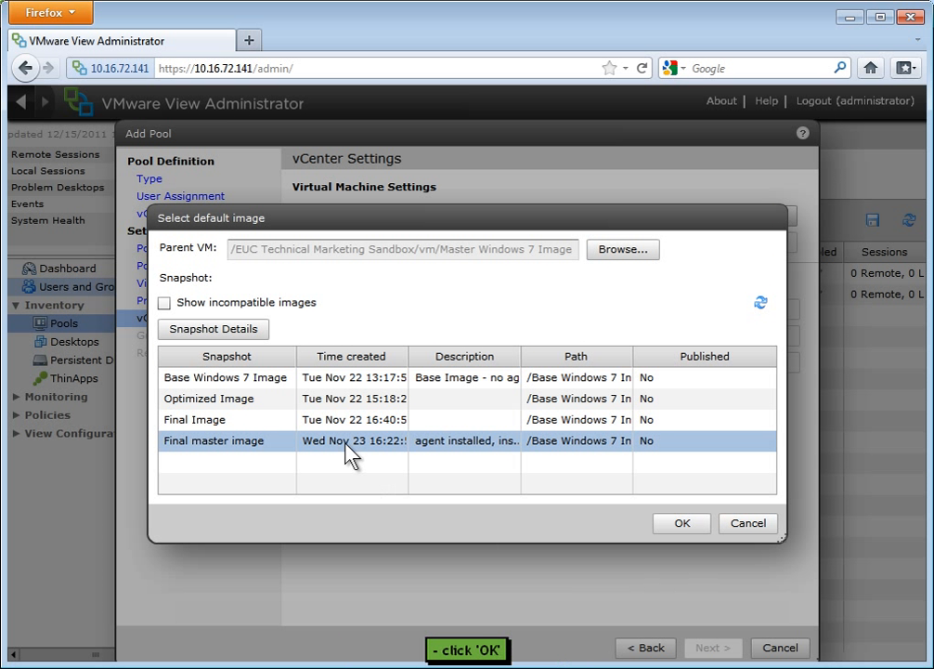
left_click(682, 524)
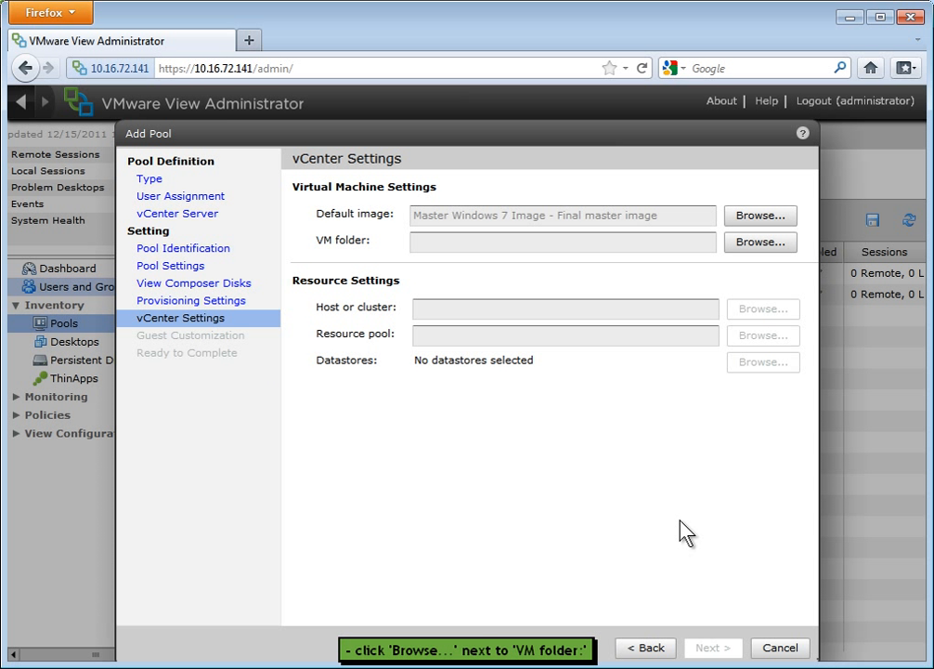
Store the pool's VMs in the EUC Technical Marketing Sandbox folder and run them on host 10.16.72.146.
left_click(771, 248)
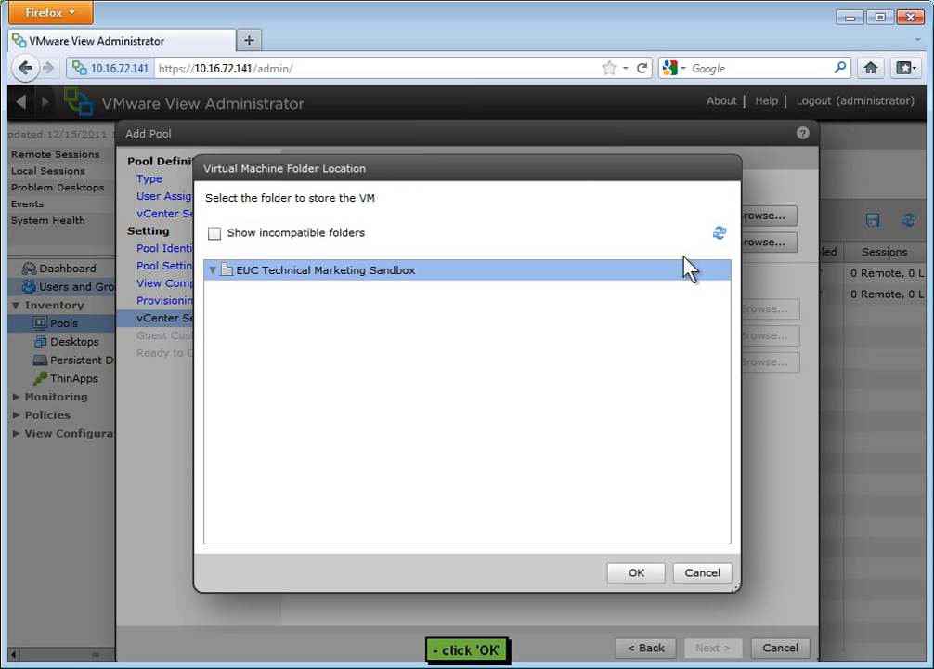
left_click(653, 574)
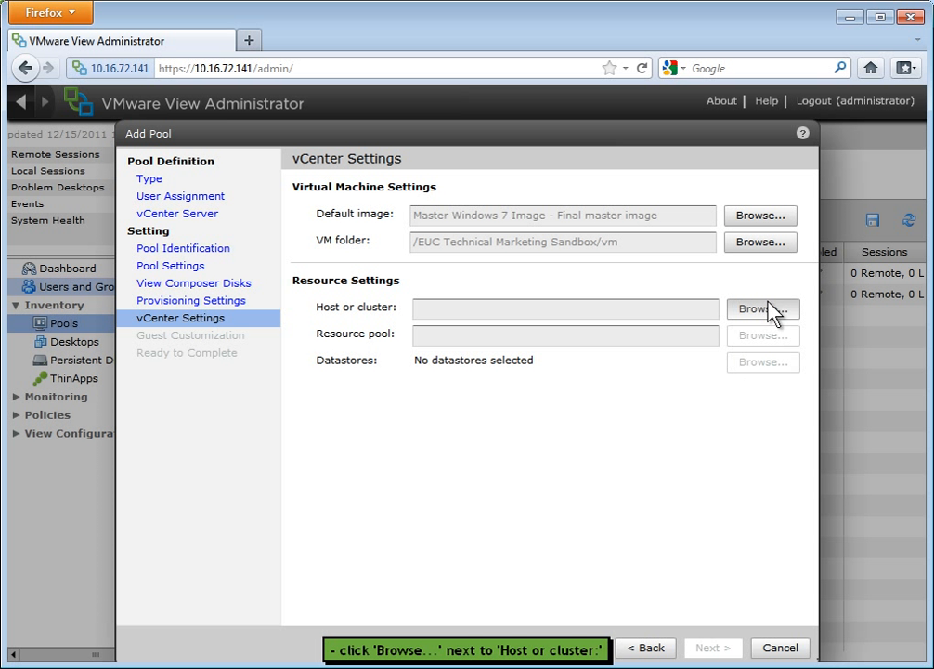
left_click(769, 313)
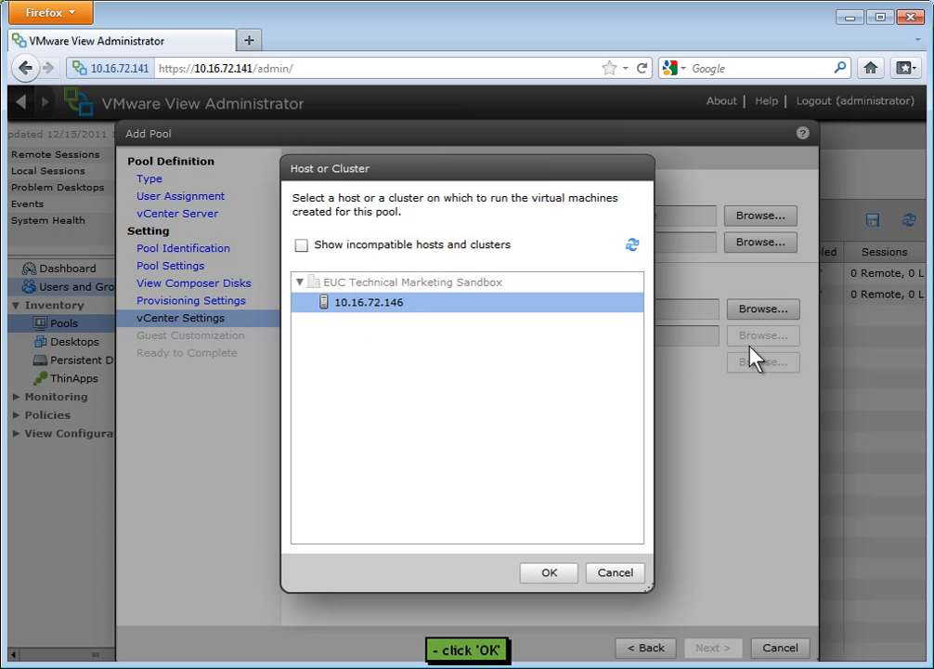
left_click(550, 574)
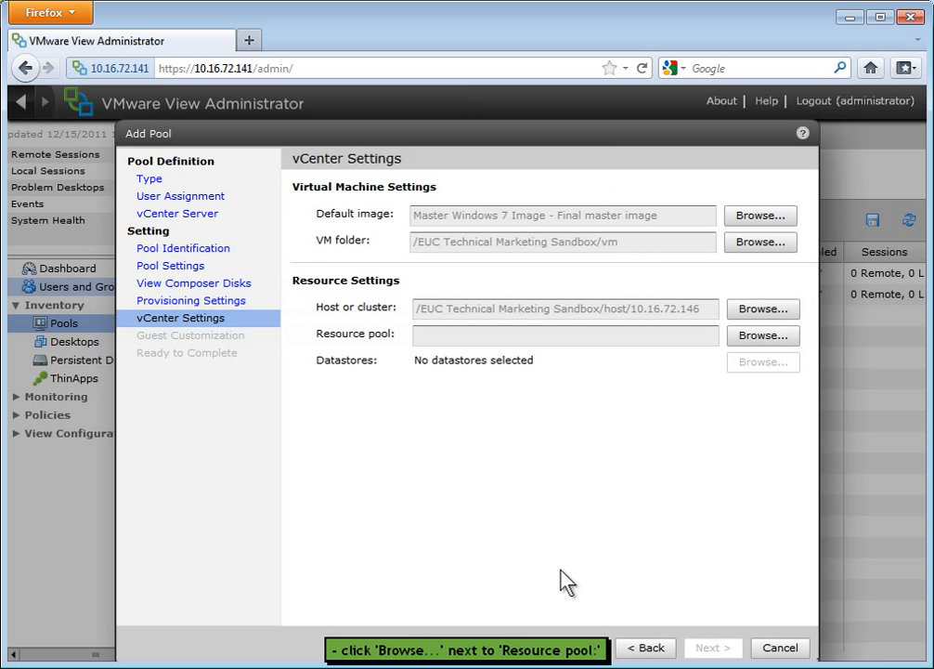
Assign the Call Center resource pool on host 10.16.72.146 and select datastore1 as storage for the pool's linked clones.
left_click(748, 339)
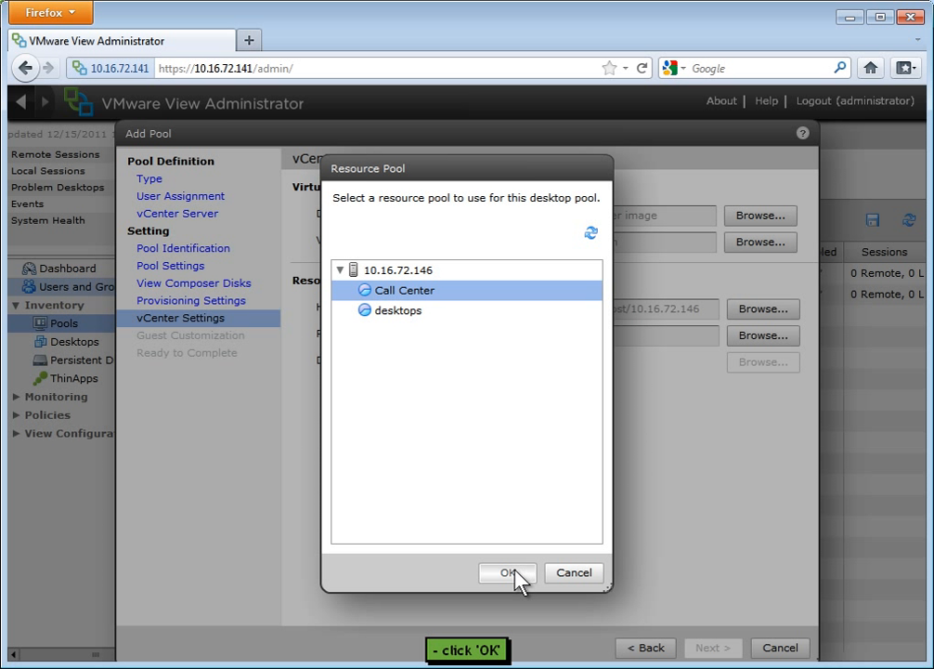
left_click(515, 568)
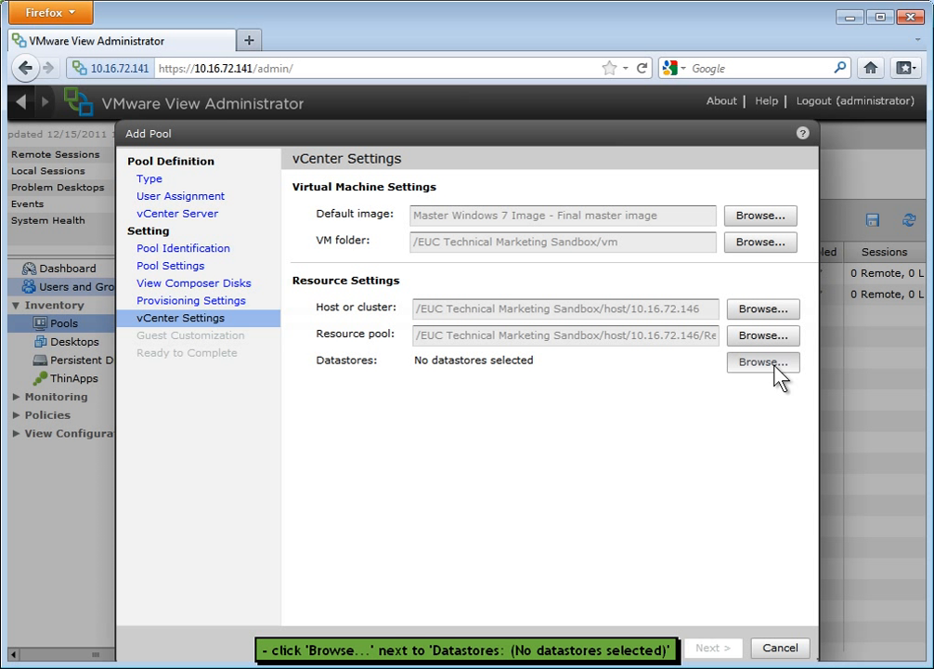
left_click(775, 365)
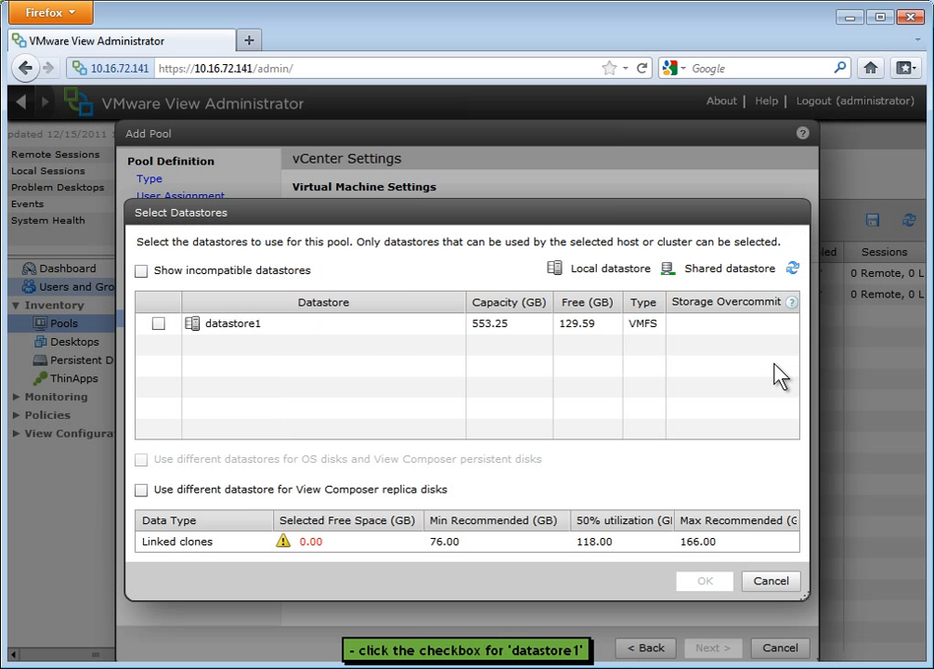
left_click(159, 325)
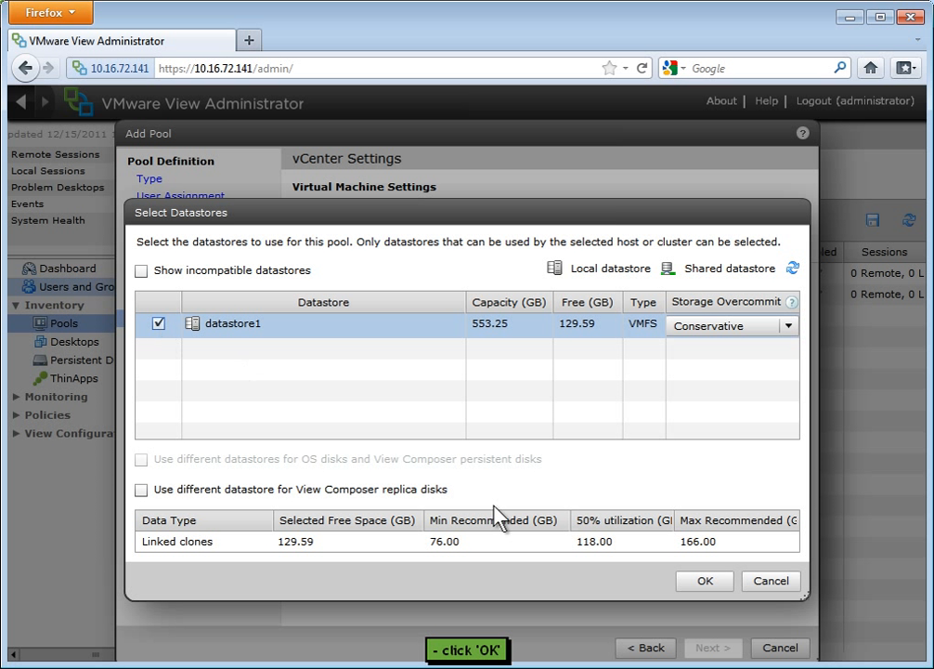
left_click(695, 586)
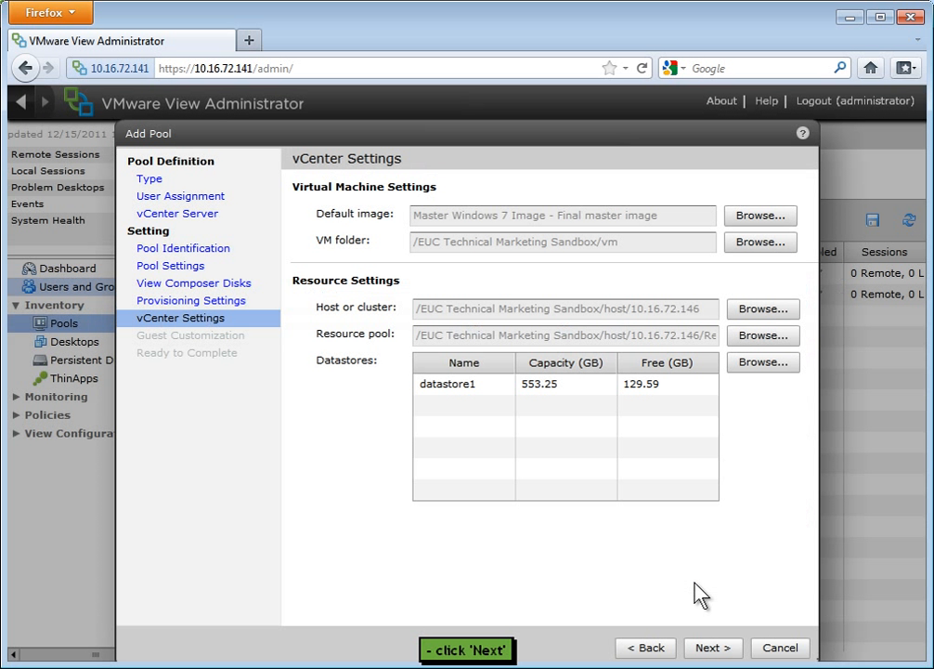
left_click(717, 651)
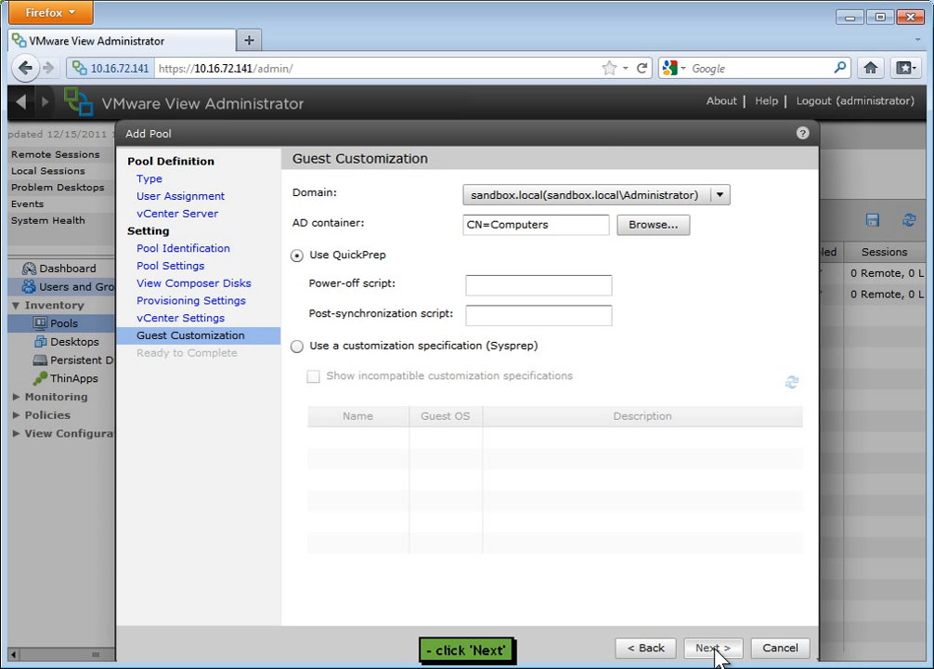
Accept the default QuickPrep guest customization for the sandbox.local domain with AD container CN=Computers and finish creating the pool.
left_click(717, 650)
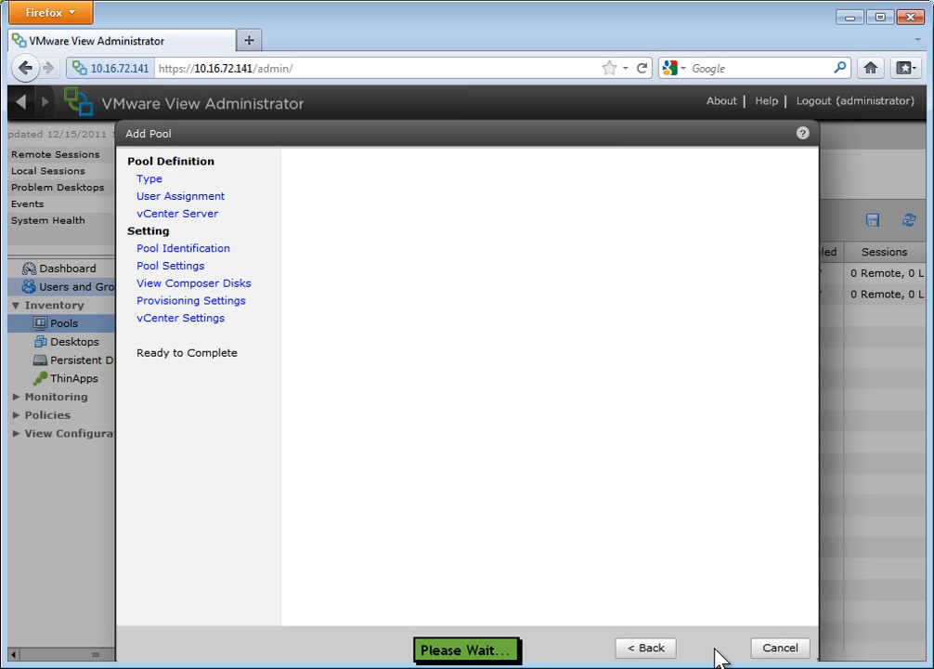
left_click(716, 654)
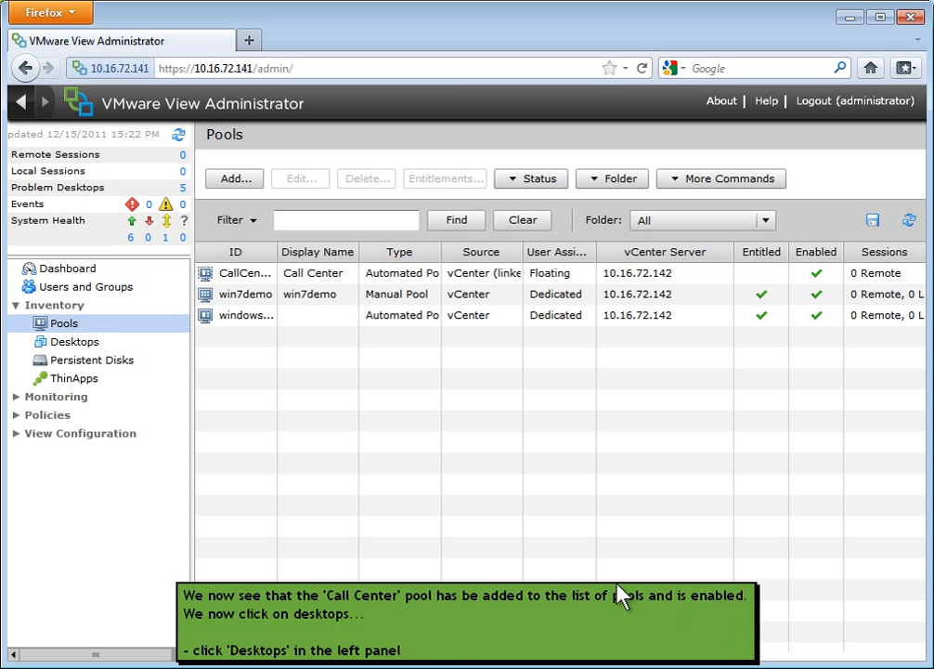
Check the provisioning status of the CallCenter desktops in the desktop inventory and refresh the list.
left_click(86, 342)
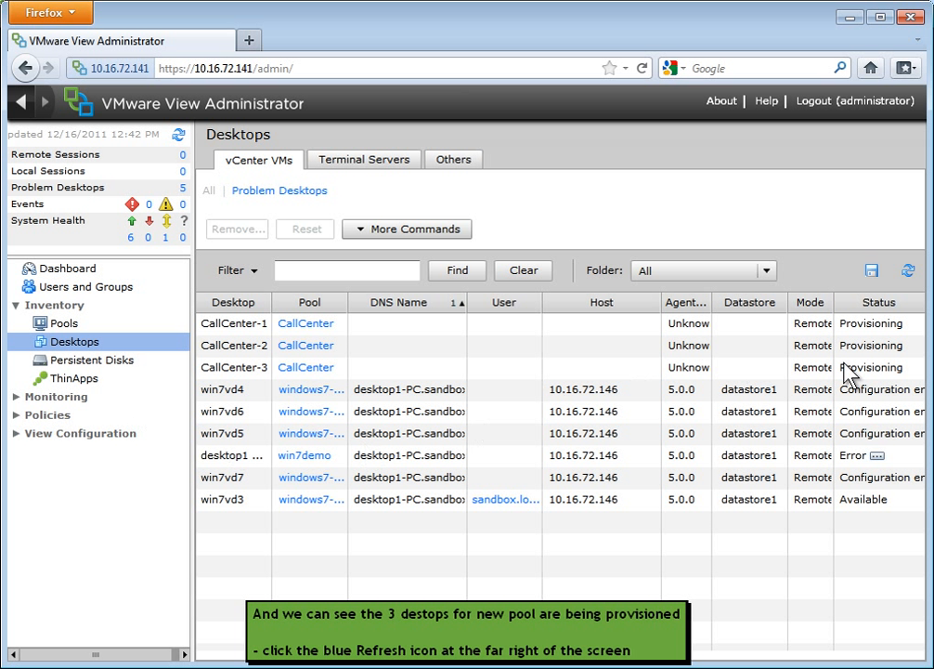
left_click(911, 272)
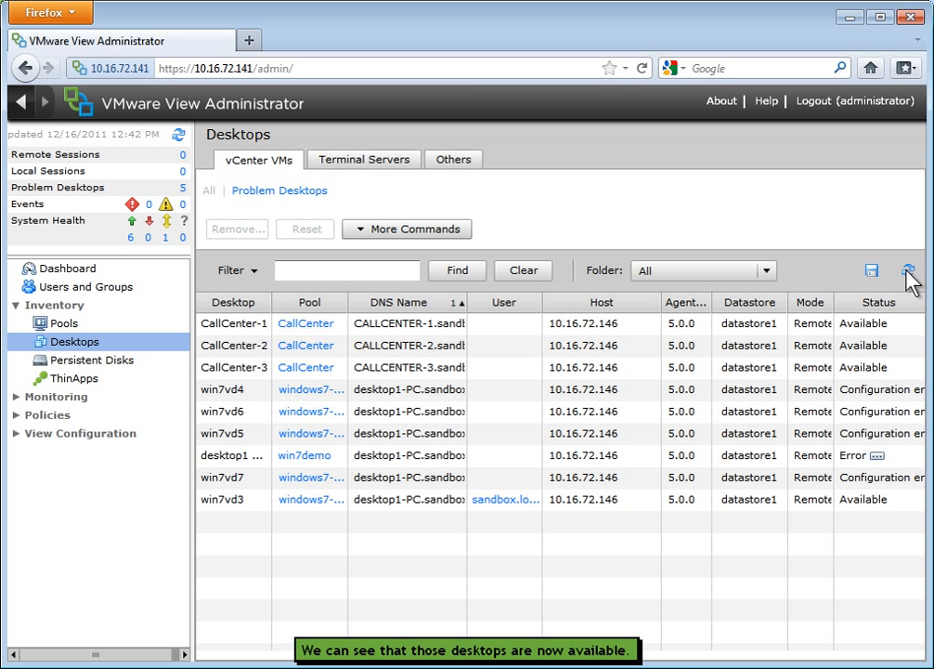